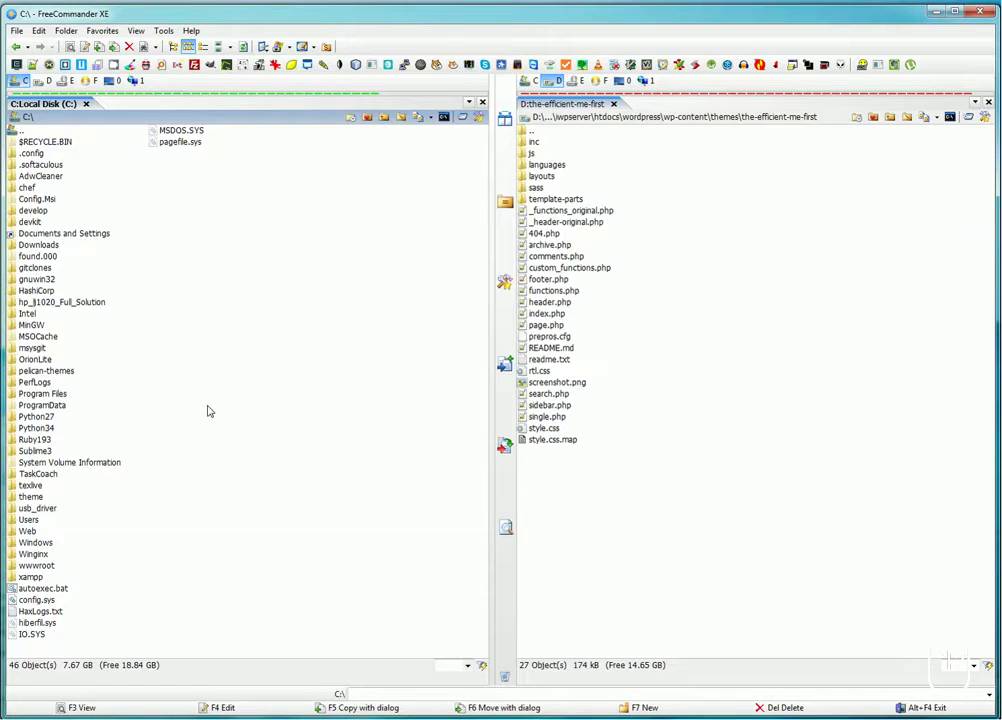
Step: View FreeCommander's version and license information from the Help menu
{"action": "left_click", "coordinate": [190, 31]}
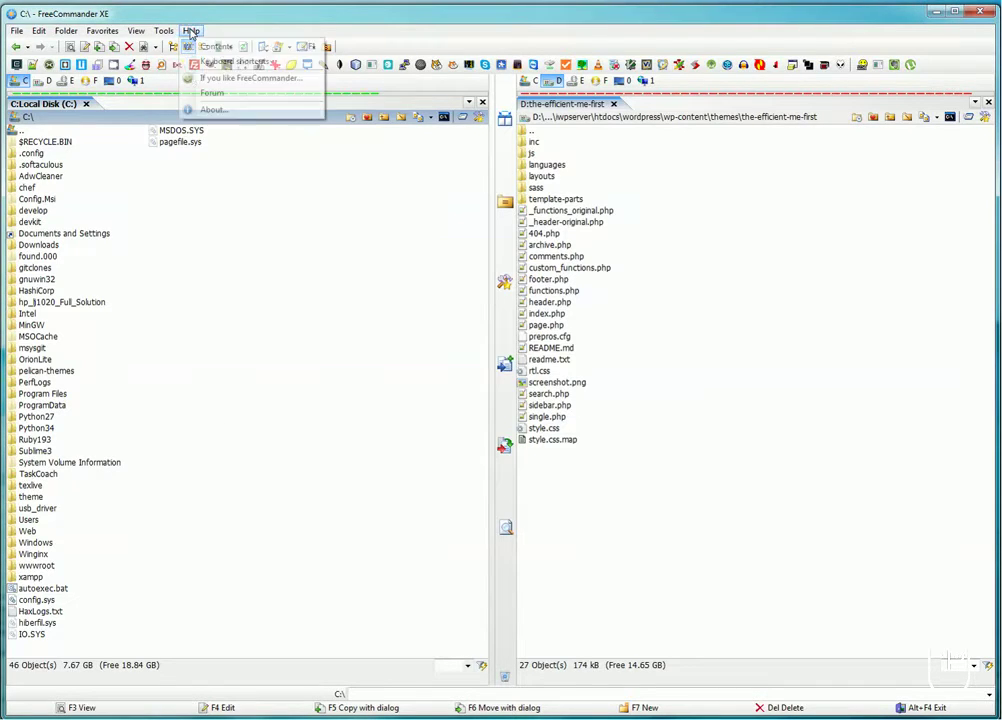
{"action": "left_click", "coordinate": [214, 109]}
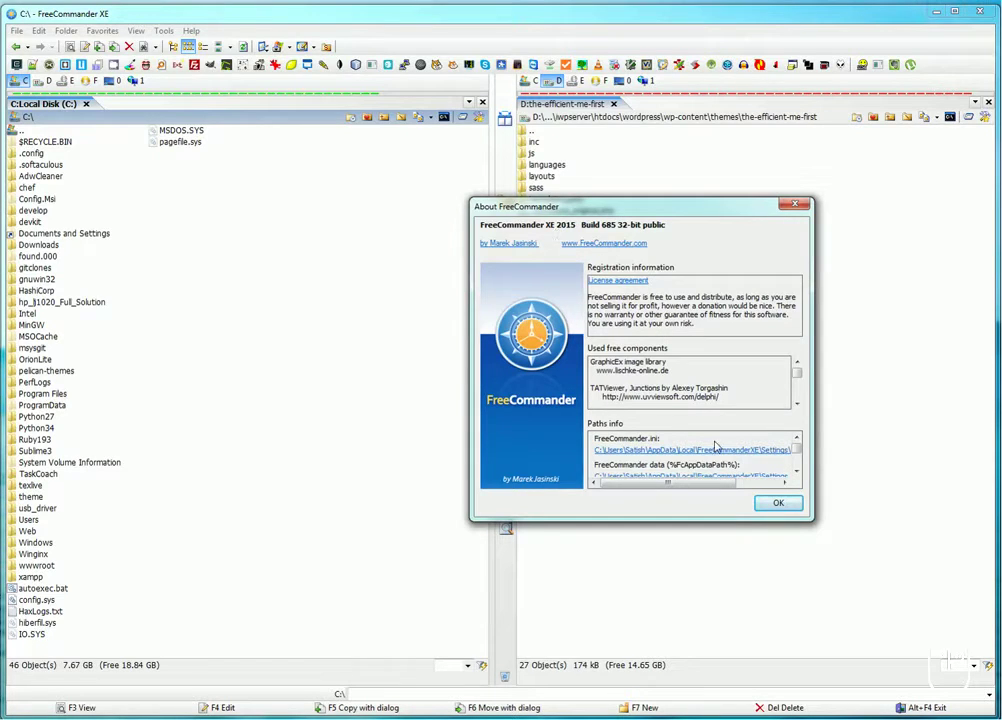
{"action": "left_click", "coordinate": [771, 505]}
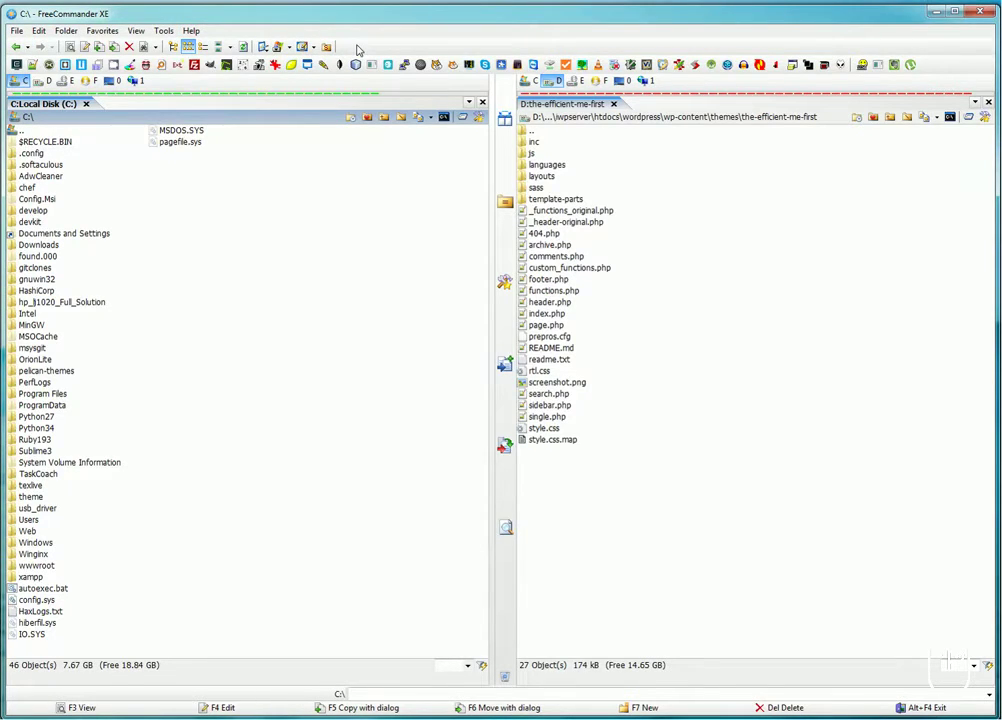
Step: Show the C:\ listing in Details view, toggling the folder tree, then swap the two panes
{"action": "left_click", "coordinate": [173, 47]}
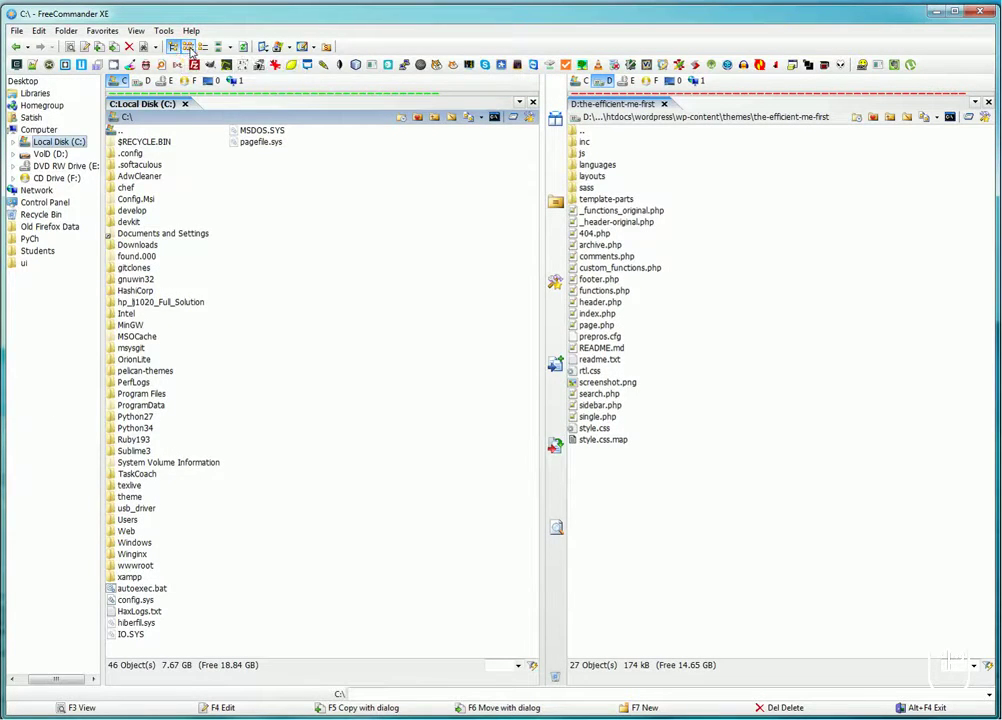
{"action": "left_click", "coordinate": [205, 47]}
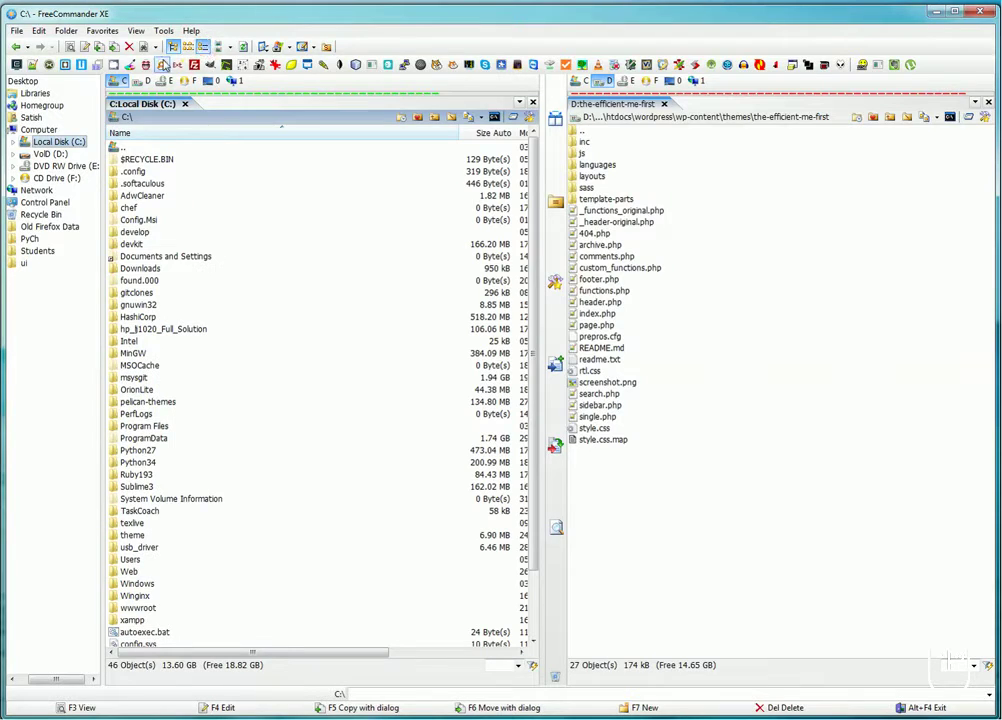
{"action": "left_click", "coordinate": [173, 47]}
{"action": "left_click", "coordinate": [173, 47]}
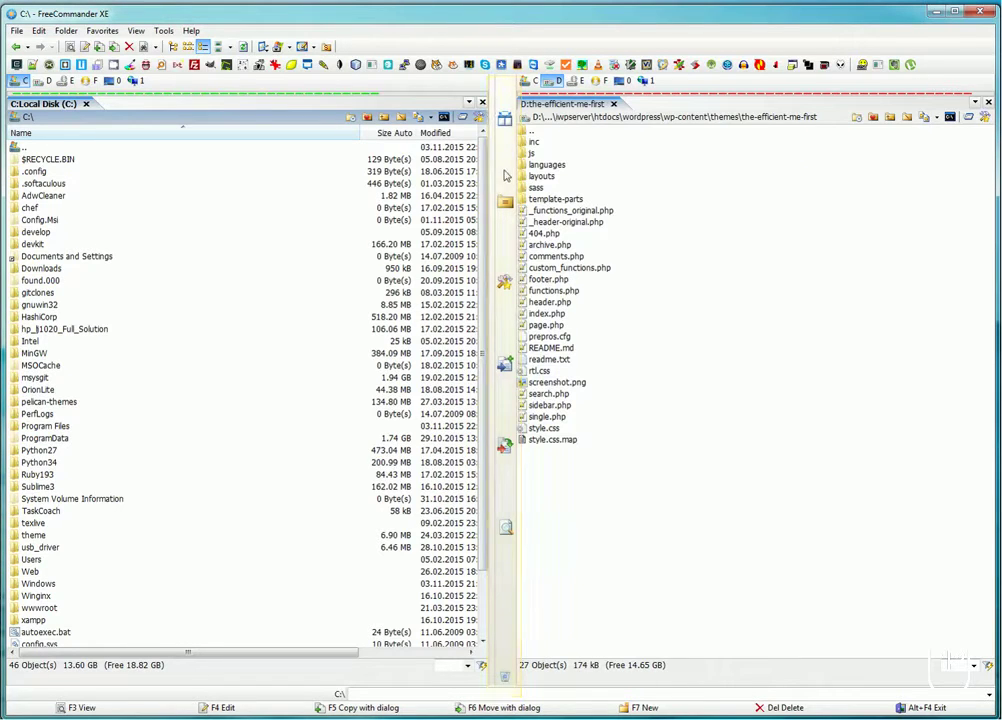
{"action": "left_click", "coordinate": [505, 122]}
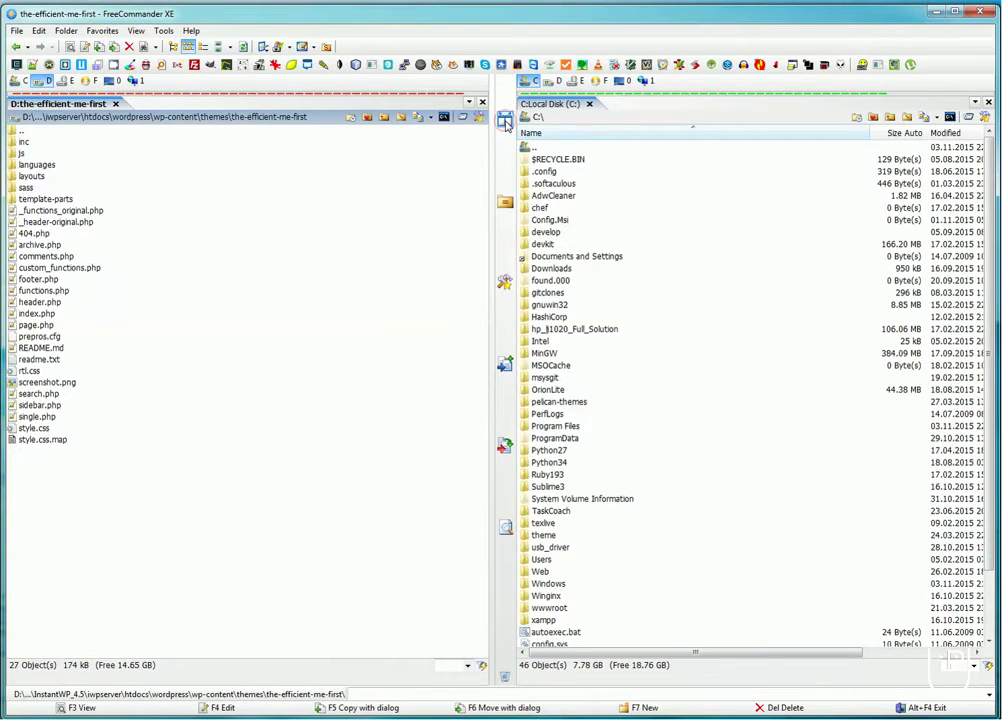
Step: Swap C:\ back to the left pane and launch a tool from the favourite tools list
{"action": "left_click", "coordinate": [505, 122]}
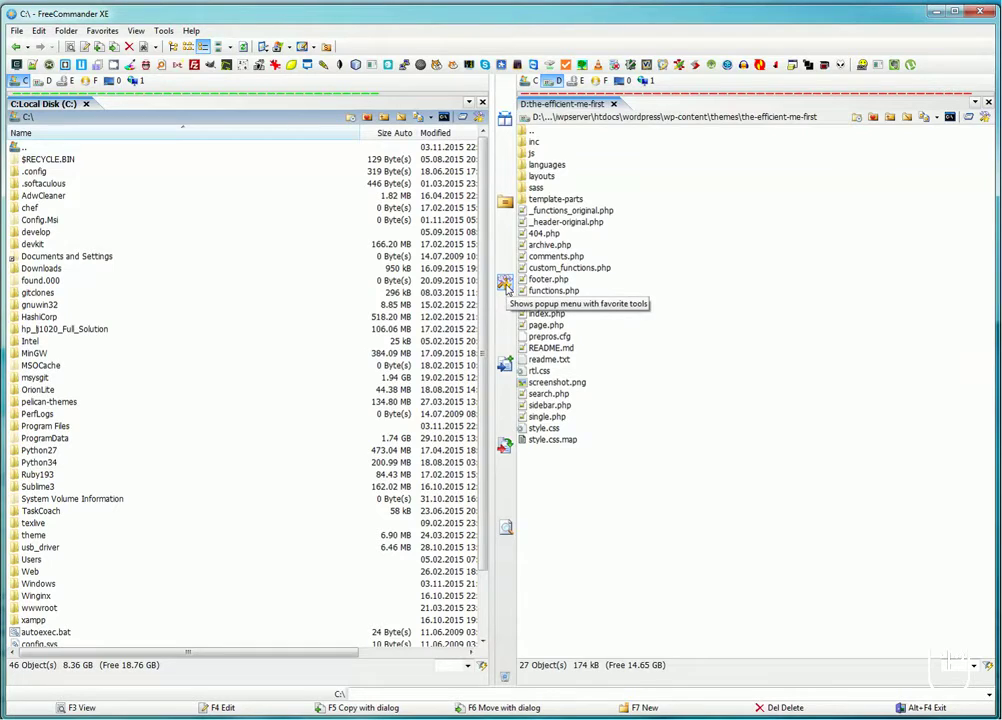
{"action": "left_click", "coordinate": [505, 285]}
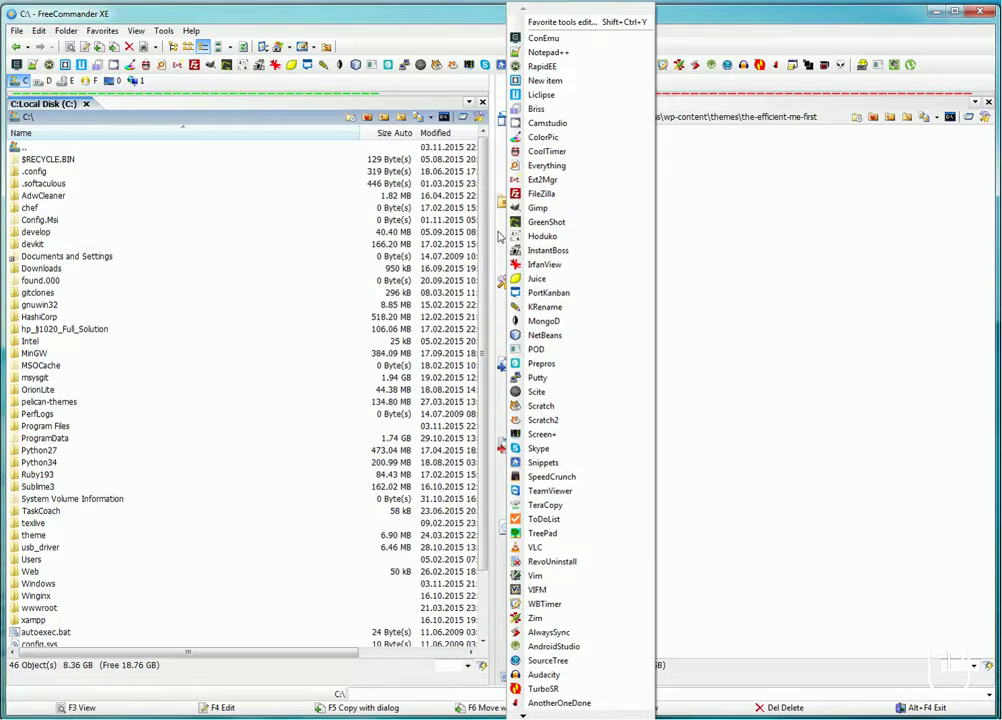
{"action": "left_click", "coordinate": [505, 285]}
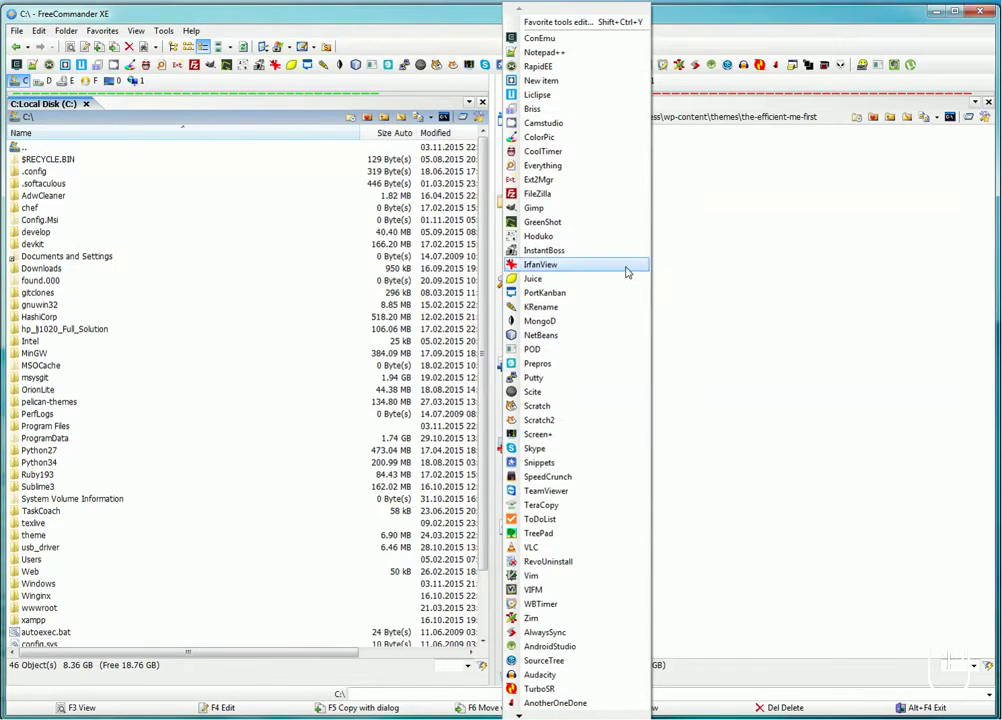
{"action": "left_click", "coordinate": [629, 270]}
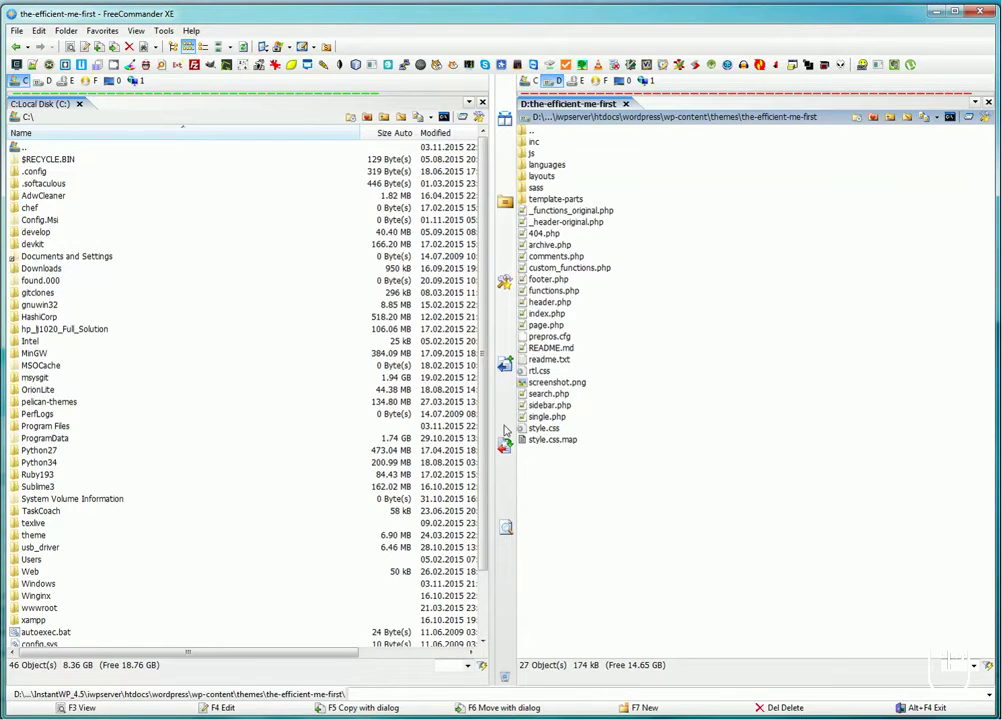
{"action": "left_click", "coordinate": [506, 525]}
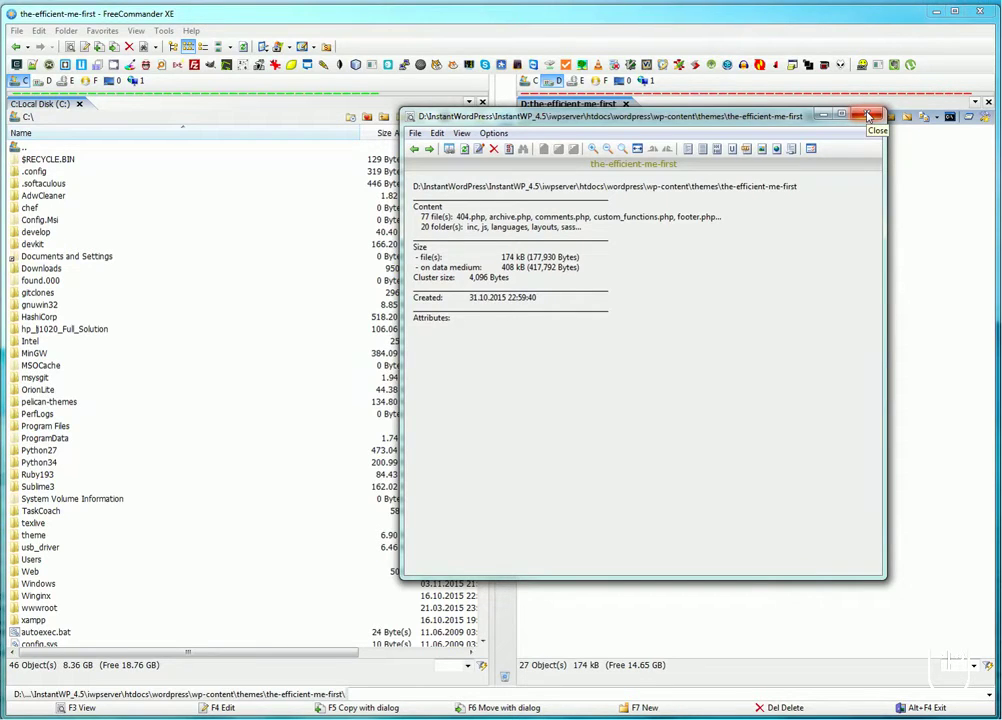
{"action": "left_click", "coordinate": [867, 116]}
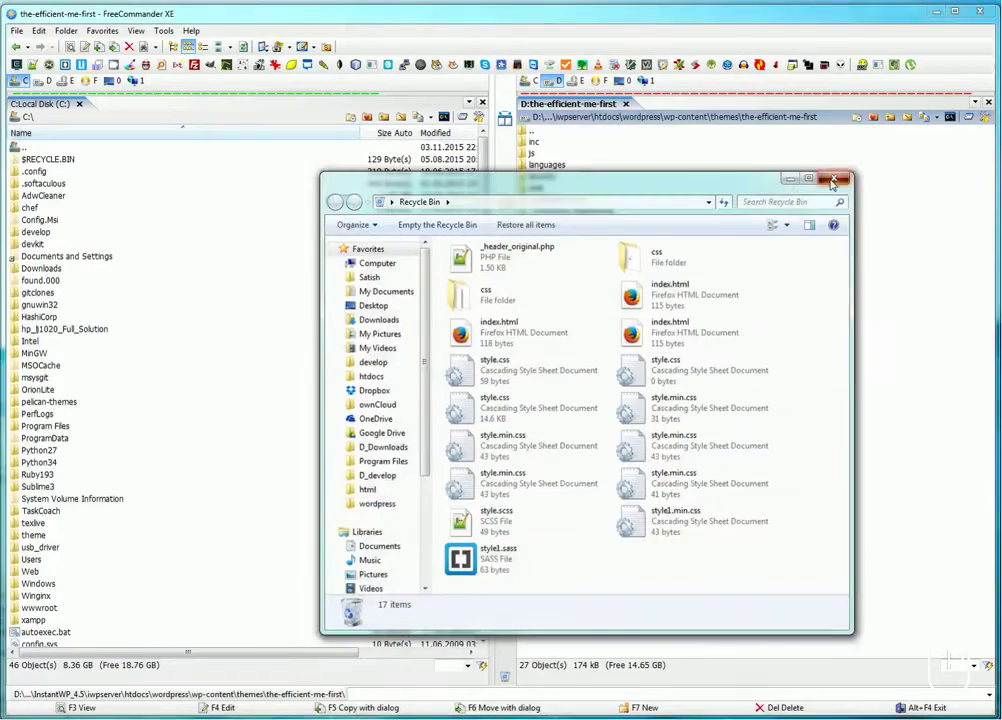
{"action": "left_click", "coordinate": [832, 181]}
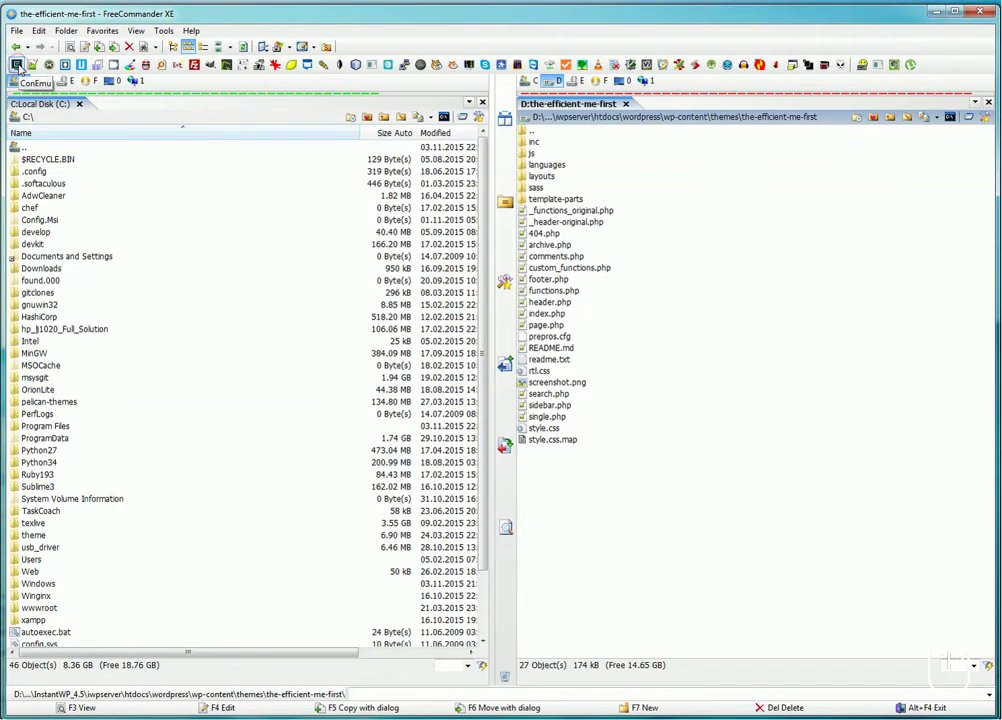
{"action": "left_click", "coordinate": [17, 65]}
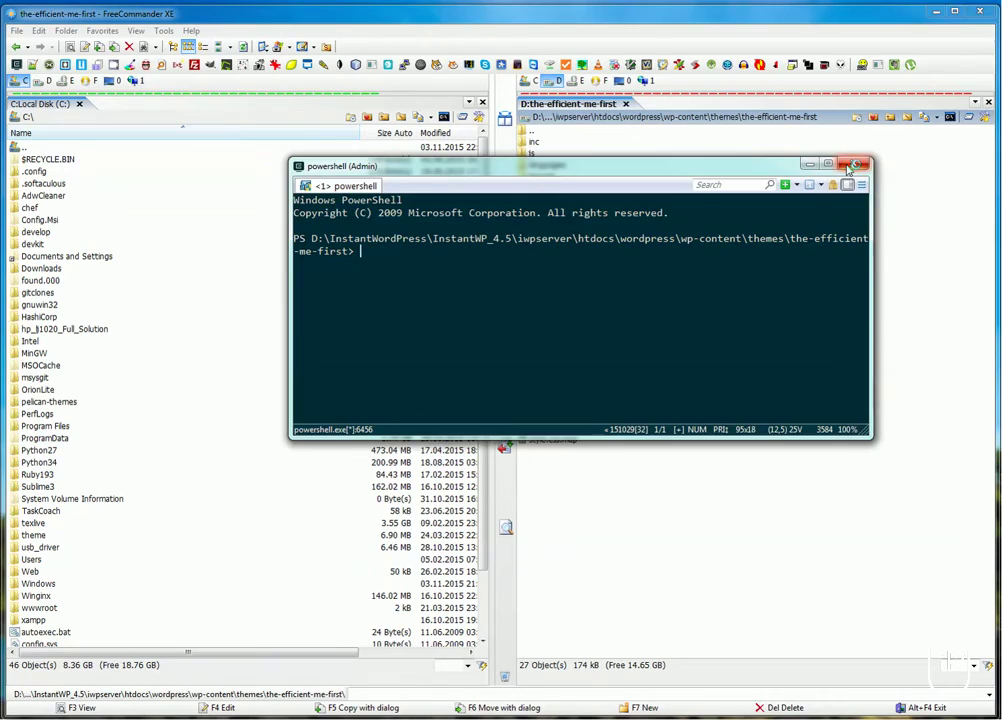
{"action": "left_click", "coordinate": [853, 164]}
{"action": "left_click", "coordinate": [257, 533]}
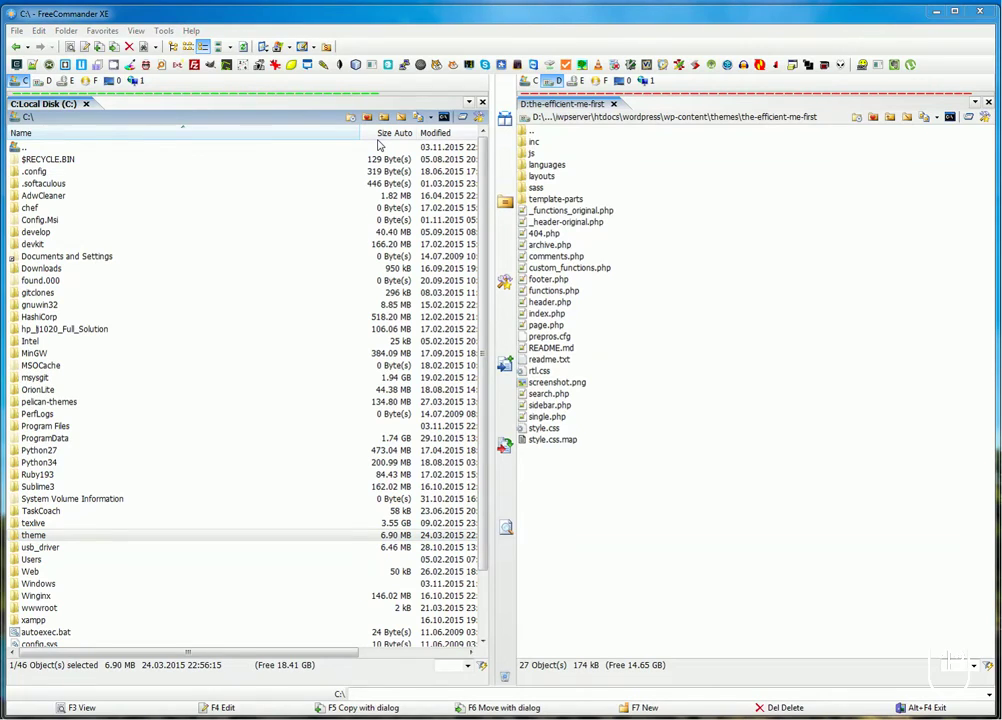
{"action": "key", "text": "ctrl+d"}
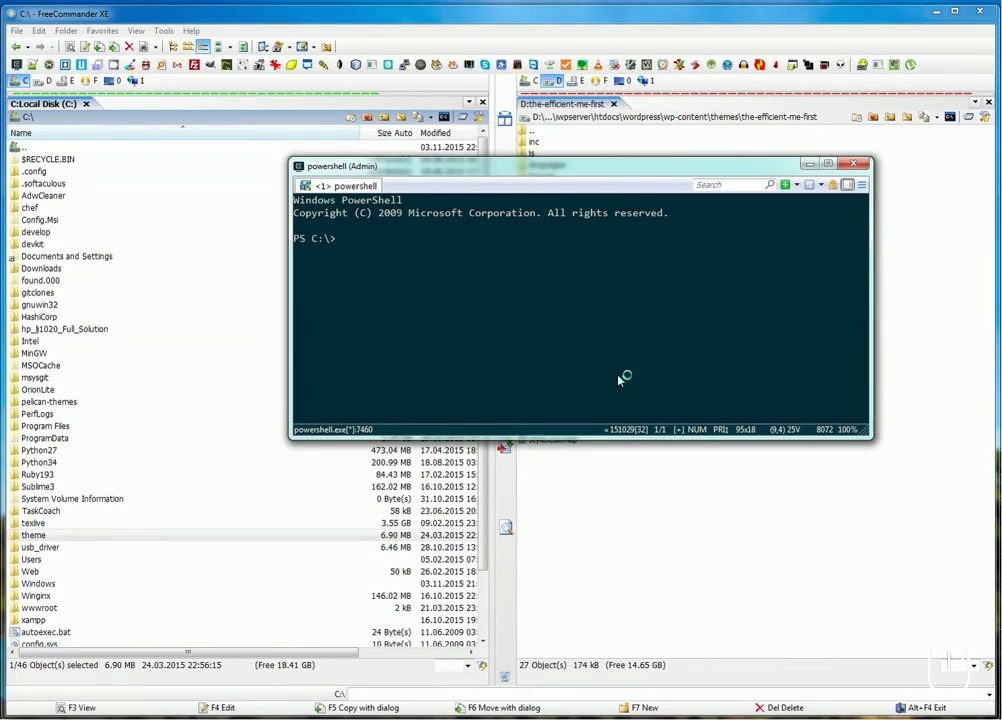
{"action": "left_click", "coordinate": [855, 164]}
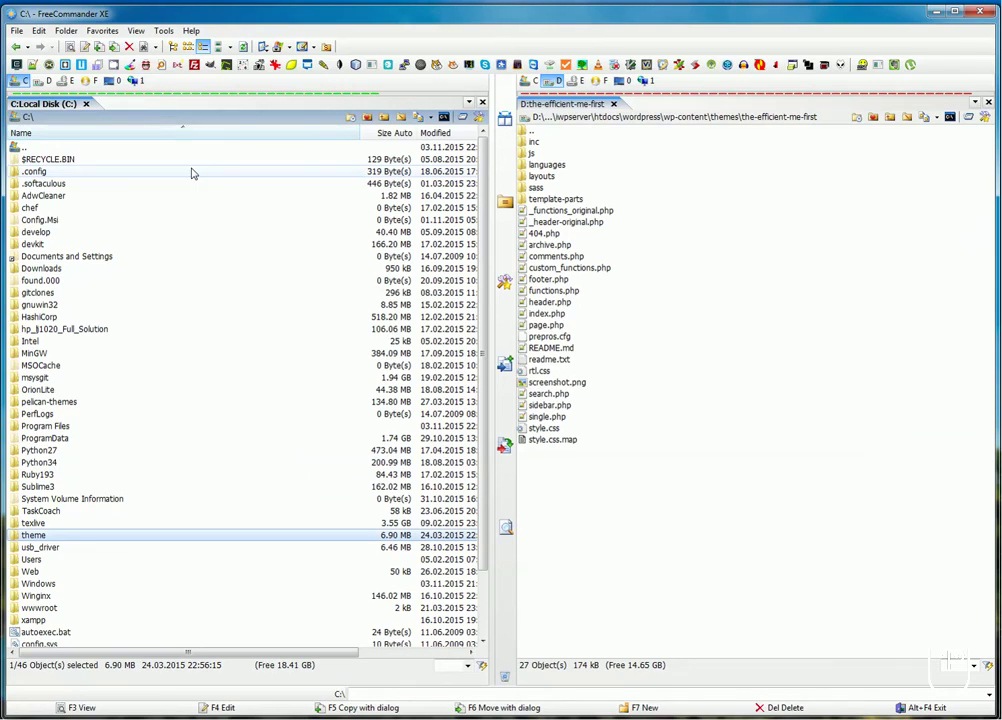